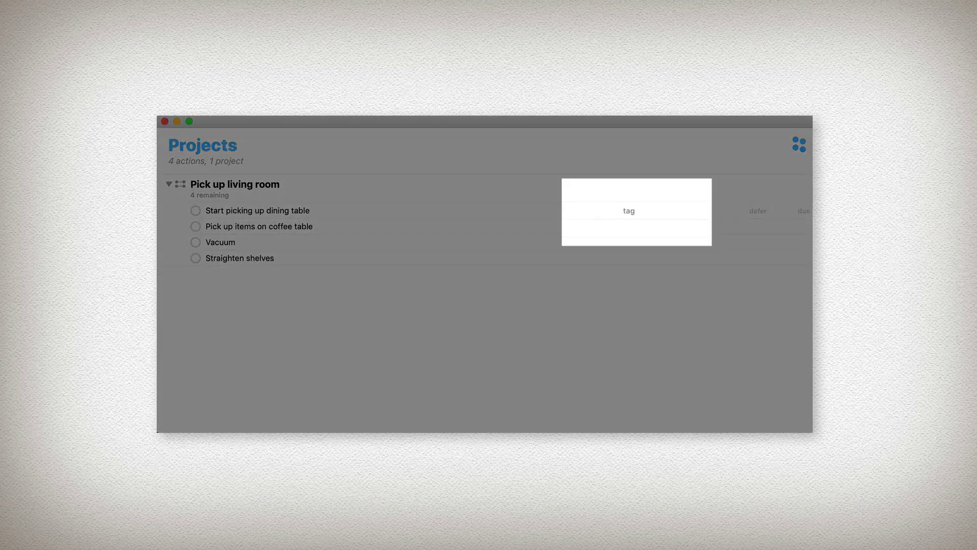
# Create a new Home tag and apply it to 'Start picking up dining table'
pyautogui.click(629, 211)
pyautogui.write('Home')
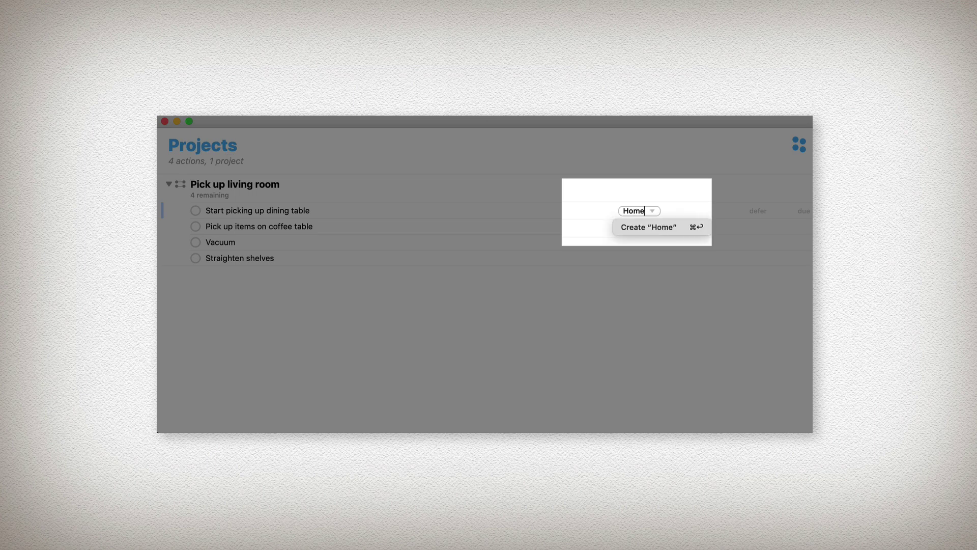
pyautogui.press('super+Return')
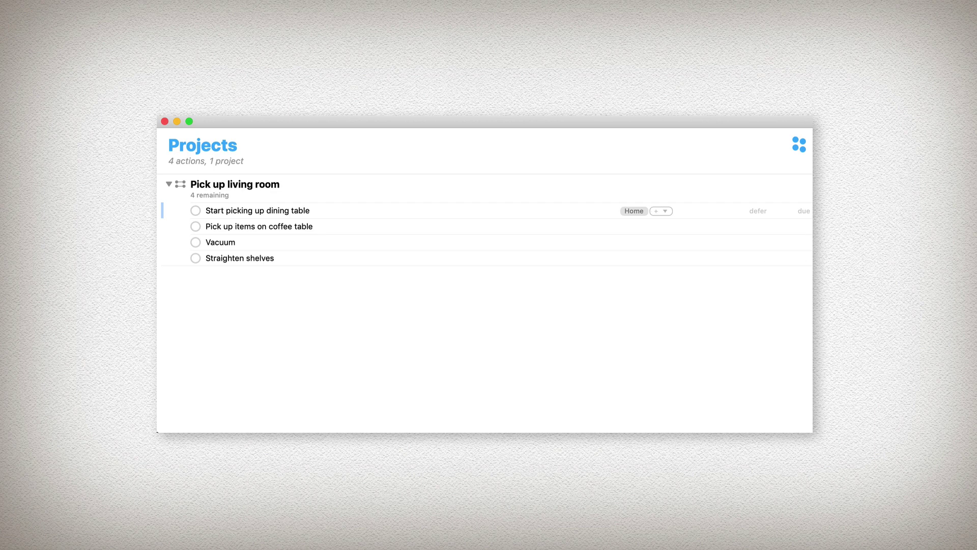
# Select 'Pick up items on coffee table' through 'Straighten shelves' and show their details in the Inspector
pyautogui.click(458, 226)
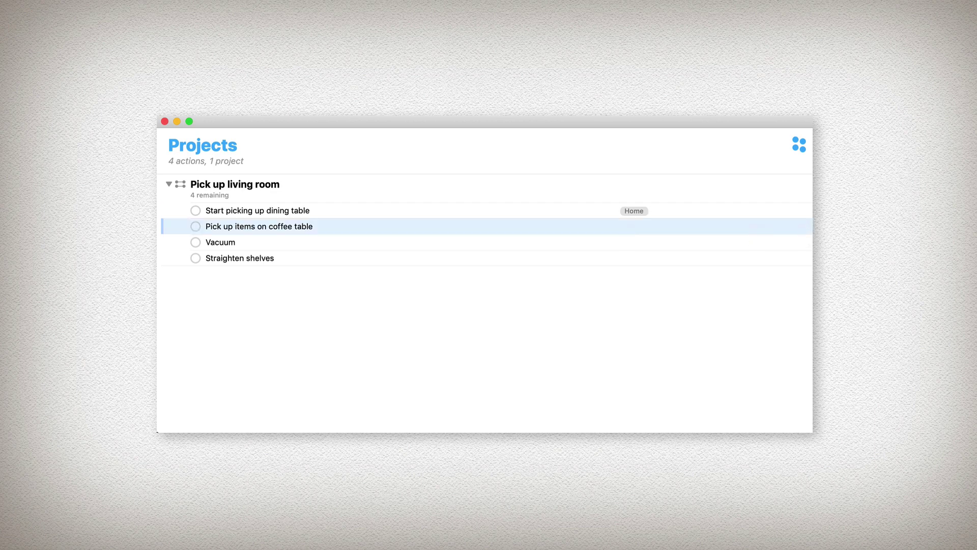
pyautogui.keyDown('shift'); pyautogui.click(458, 258); pyautogui.keyUp('shift')
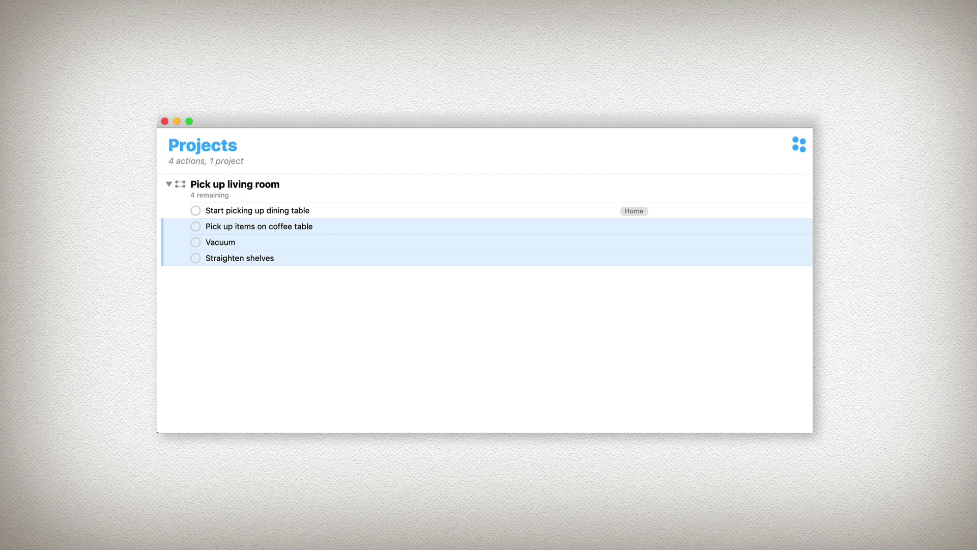
pyautogui.press('alt+super+i')
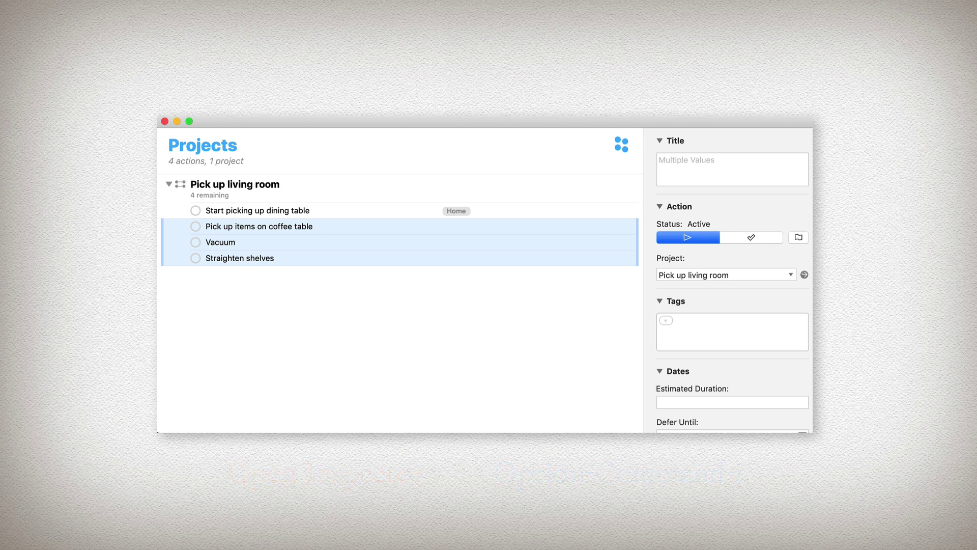
pyautogui.scroll(-10, 733, 280)
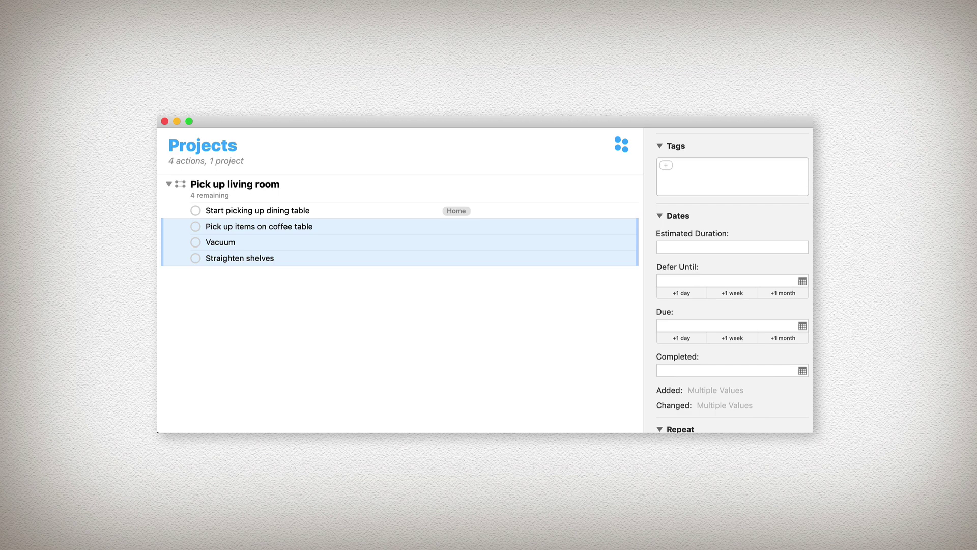
pyautogui.scroll(10, 733, 280)
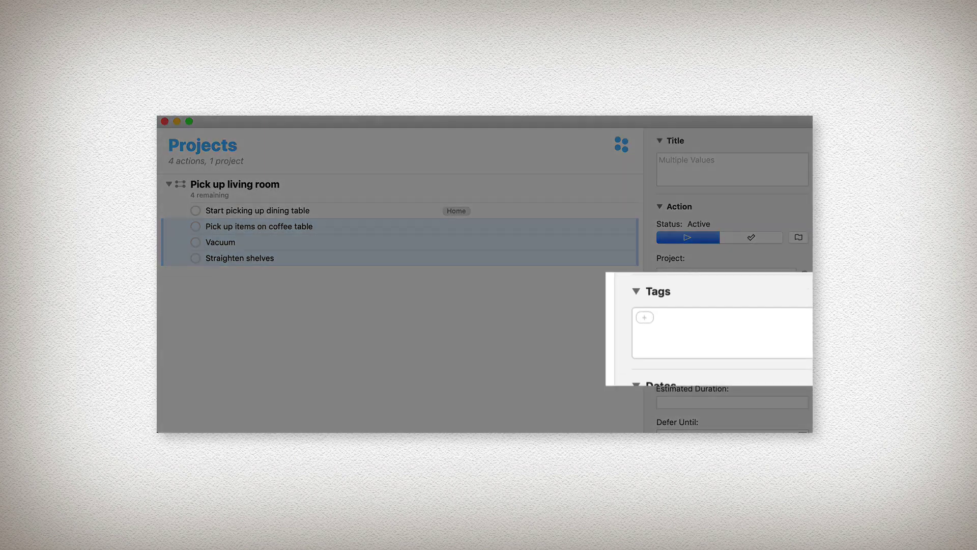
# Apply the existing Home tag to the coffee table, Vacuum and Straighten shelves actions
pyautogui.click(663, 321)
pyautogui.write('h')
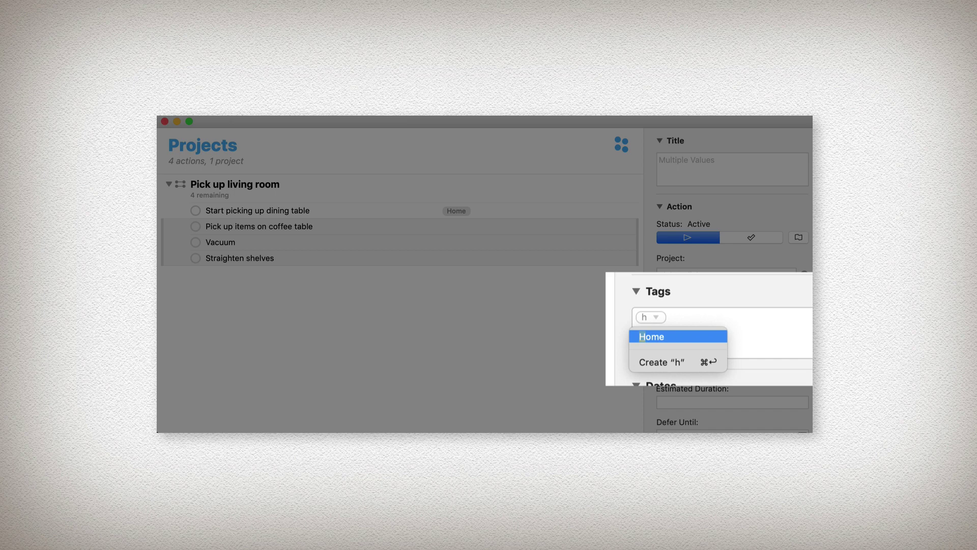
pyautogui.press('Return')
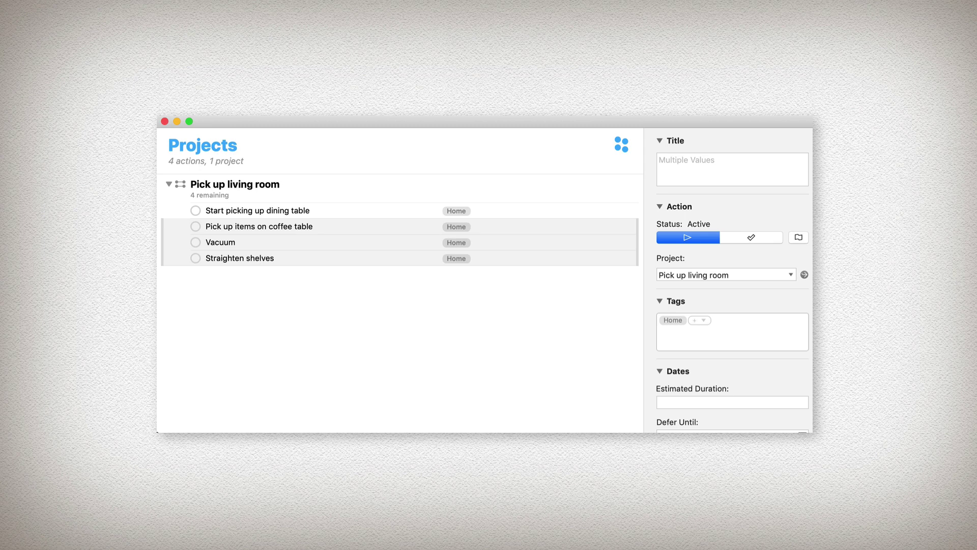
# Switch to the Study Chilton's The Wealthy Barber for Study Group project via the sidebar, then hide it
pyautogui.click(235, 185)
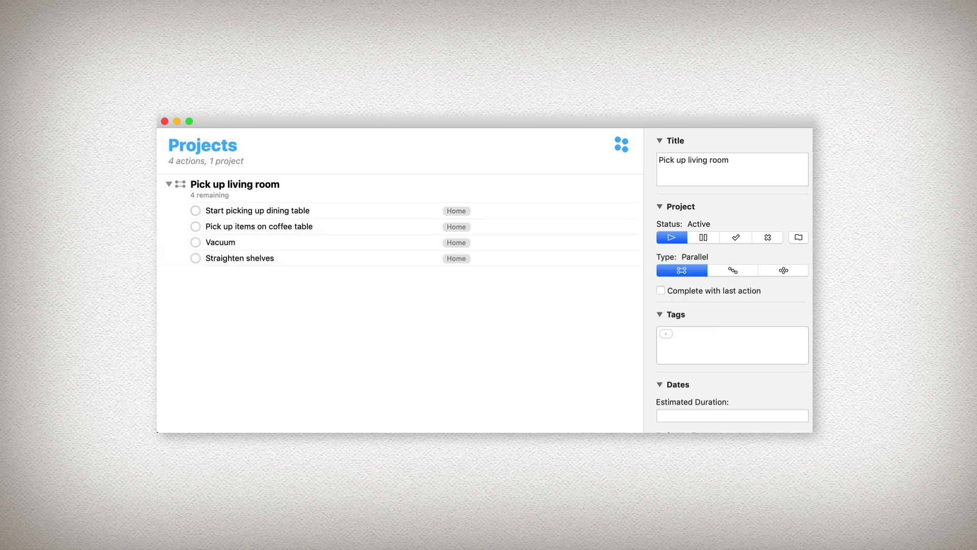
pyautogui.press('super+alt+s')
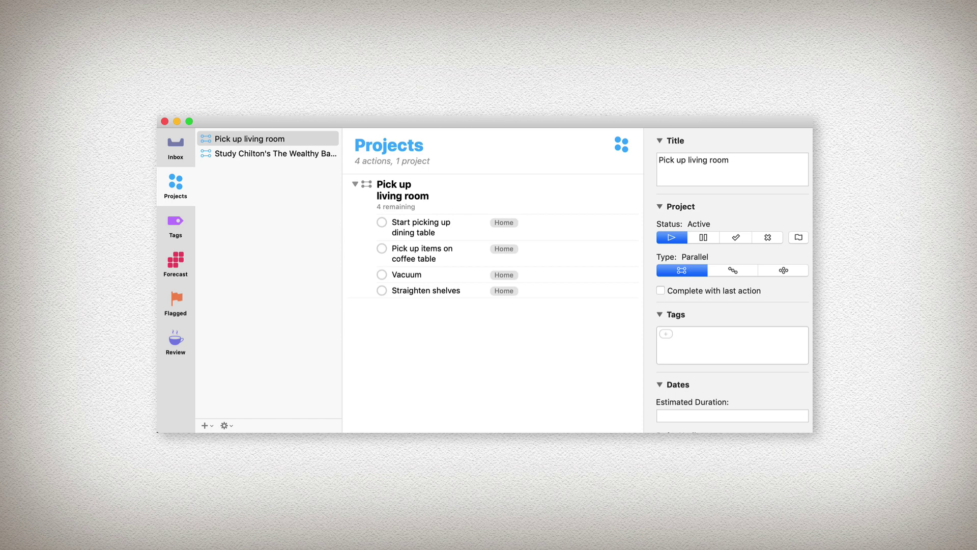
pyautogui.click(275, 153)
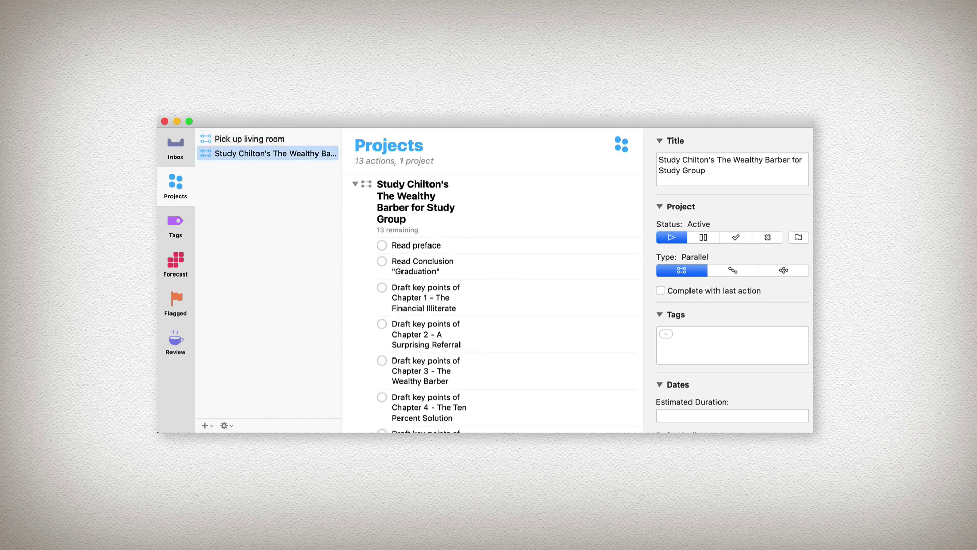
pyautogui.press('super+alt+s')
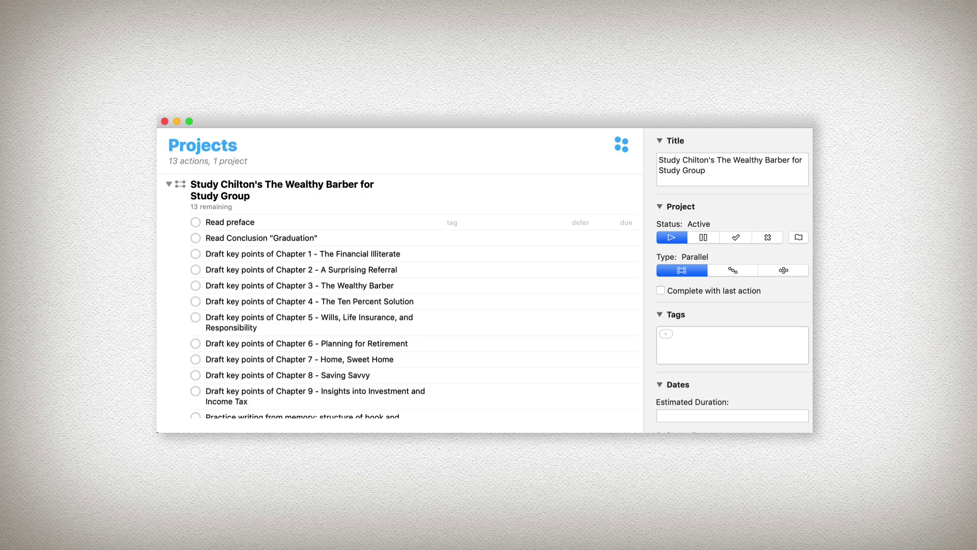
# Create a Read tag and apply it to 'Read preface' and 'Read Conclusion "Graduation"'
pyautogui.click(357, 222)
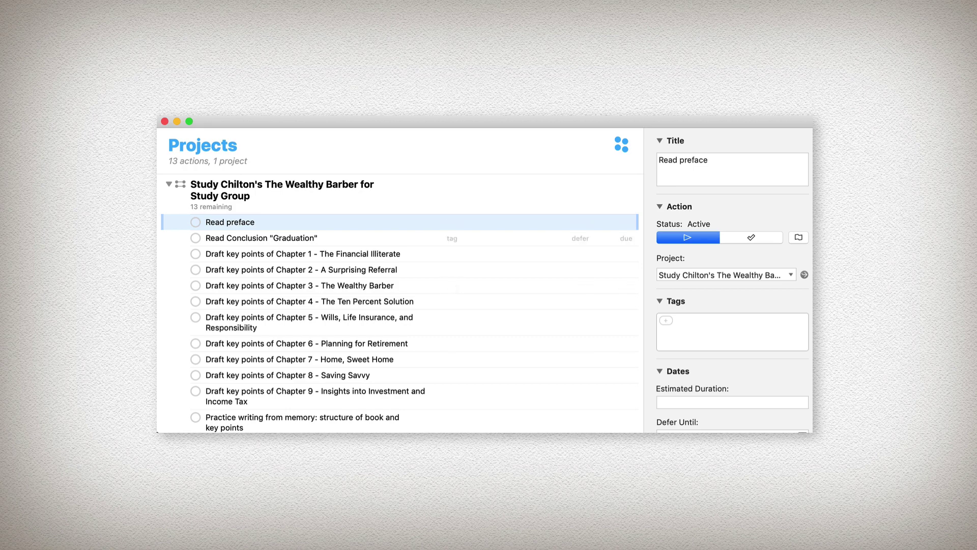
pyautogui.hotkey('shift', 'Down')
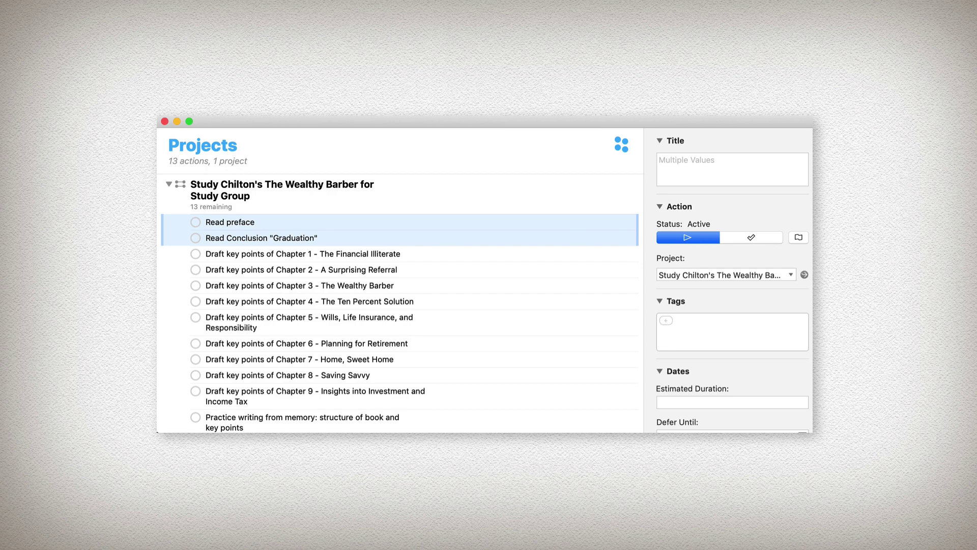
pyautogui.click(671, 320)
pyautogui.write('Read')
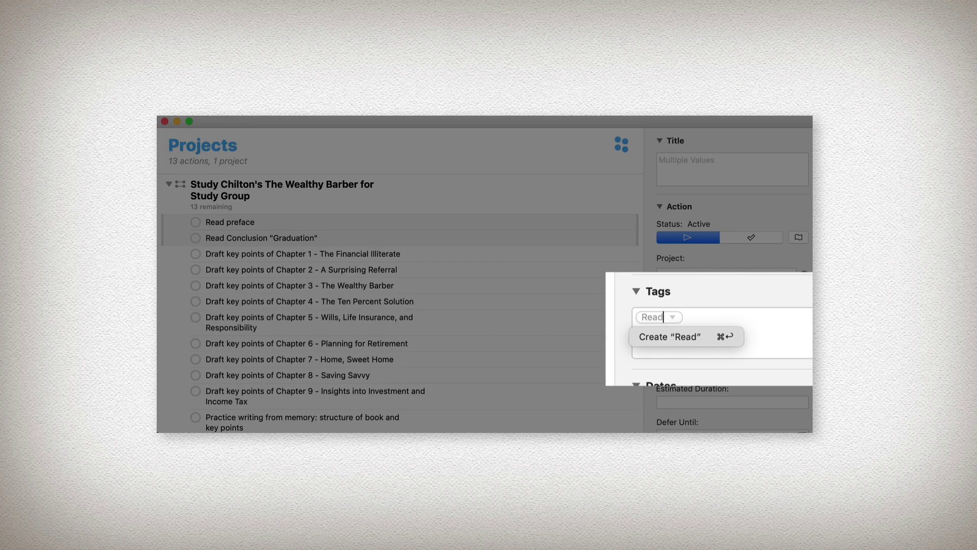
pyautogui.press('super+Return')
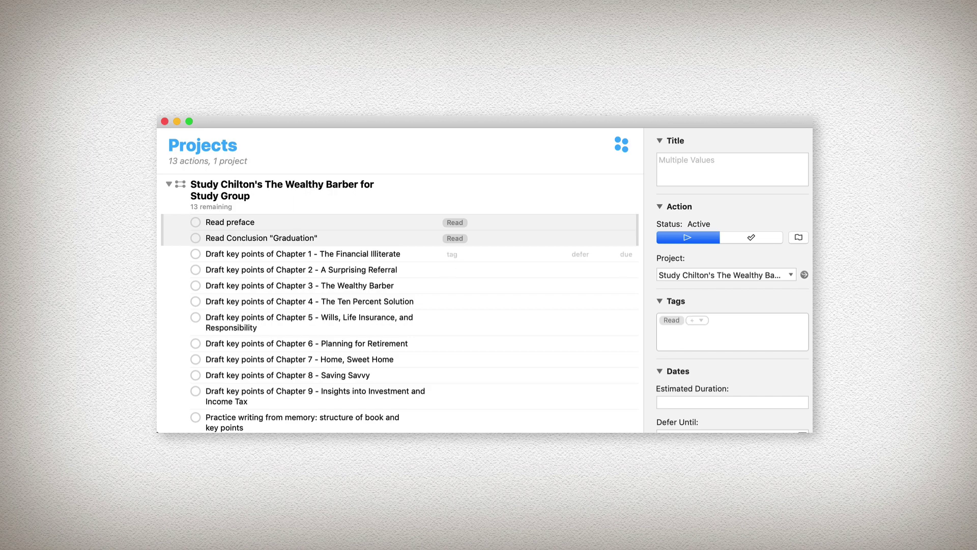
# Create a Laptop tag and apply it to the nine Chapter 1–9 'Draft key points' tasks
pyautogui.click(509, 253)
pyautogui.scroll(-1, 399, 305)
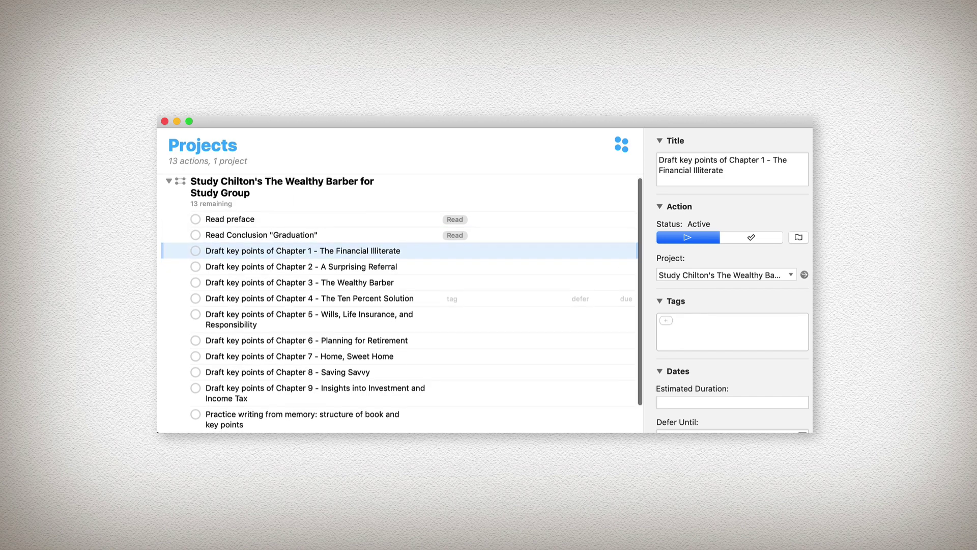
pyautogui.scroll(-1, 399, 291)
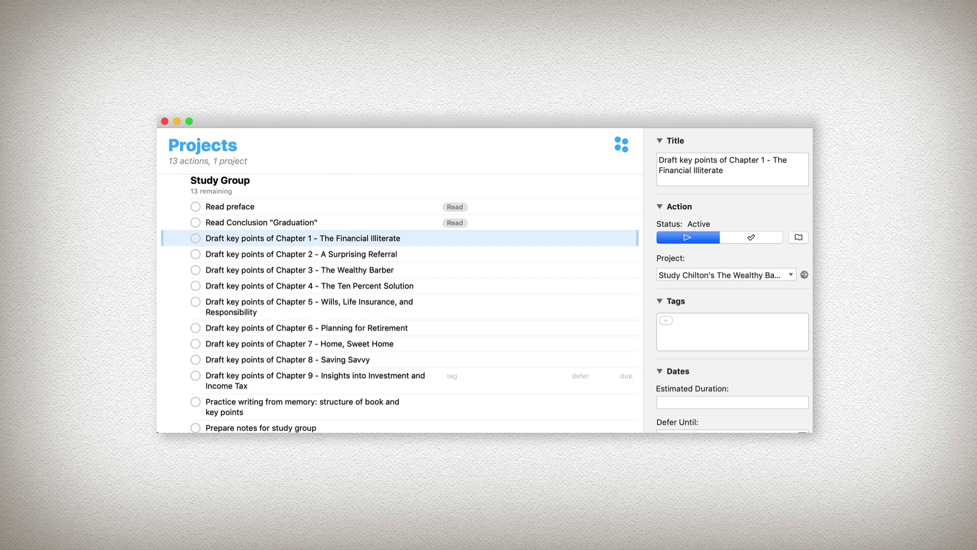
pyautogui.keyDown('shift'); pyautogui.click(316, 380); pyautogui.keyUp('shift')
pyautogui.click(667, 321)
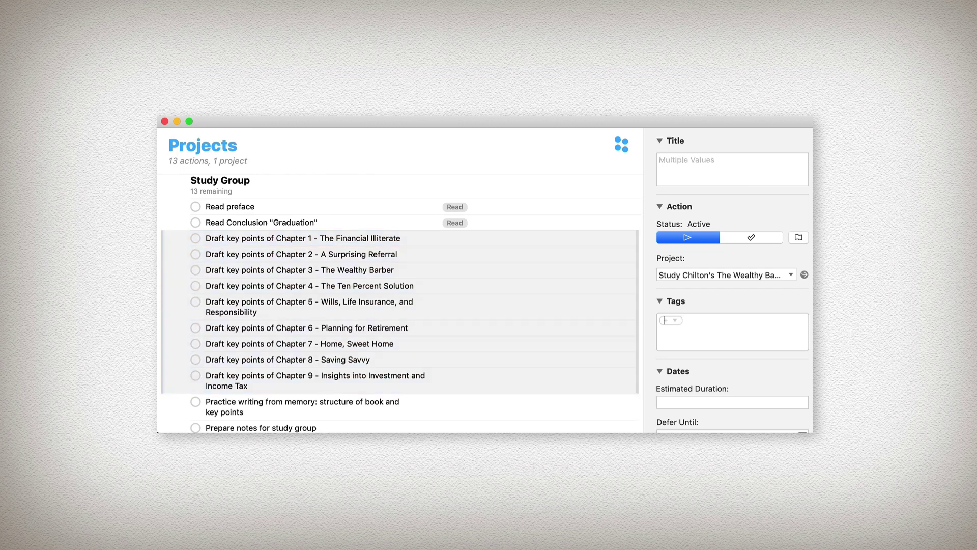
pyautogui.write('Laptop')
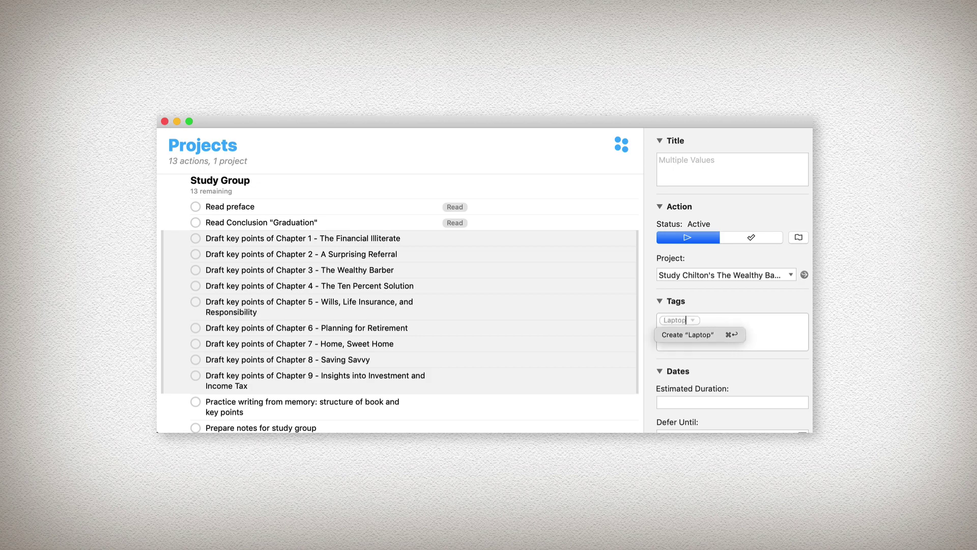
pyautogui.press('Return')
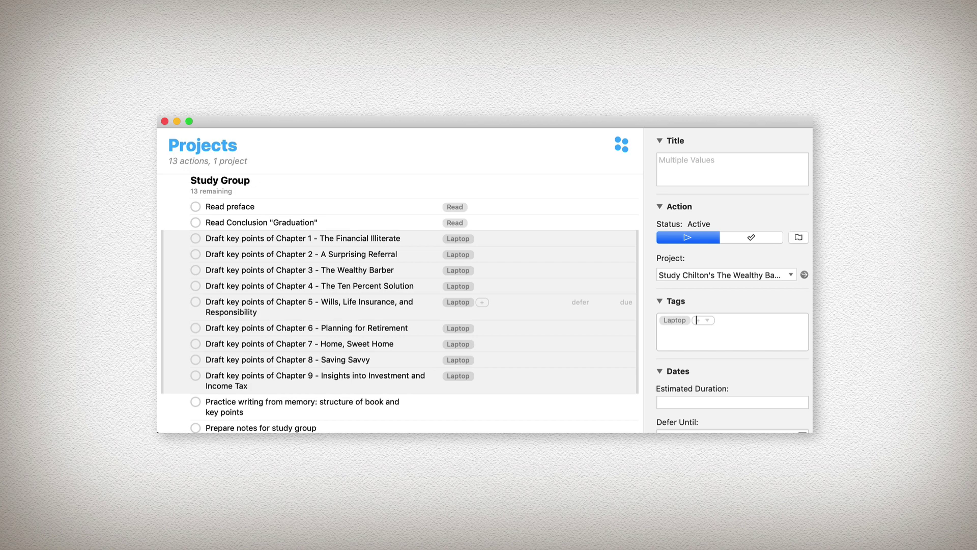
# Select the 'Practice writing from memory' and 'Prepare notes for study group' tasks
pyautogui.scroll(-1, 400, 303)
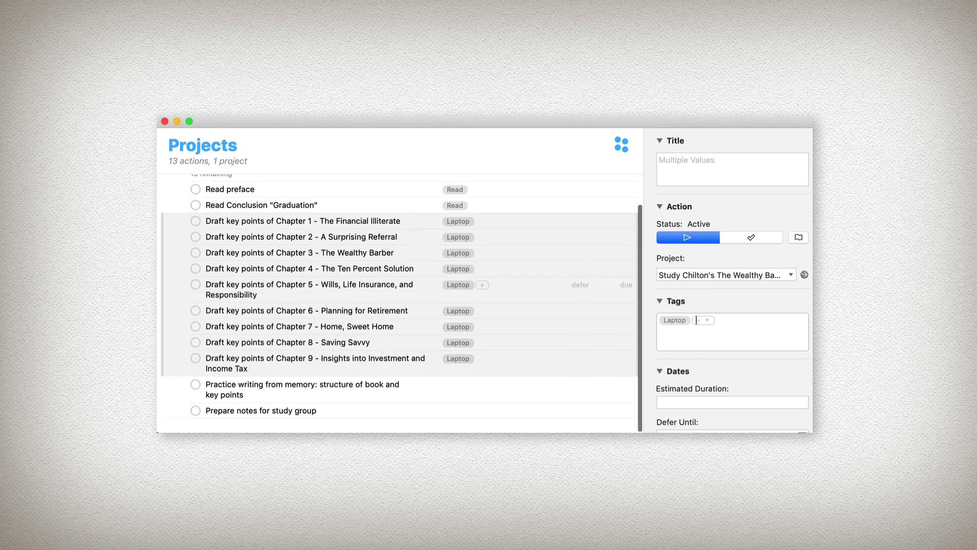
pyautogui.click(305, 390)
pyautogui.keyDown('shift'); pyautogui.click(305, 410); pyautogui.keyUp('shift')
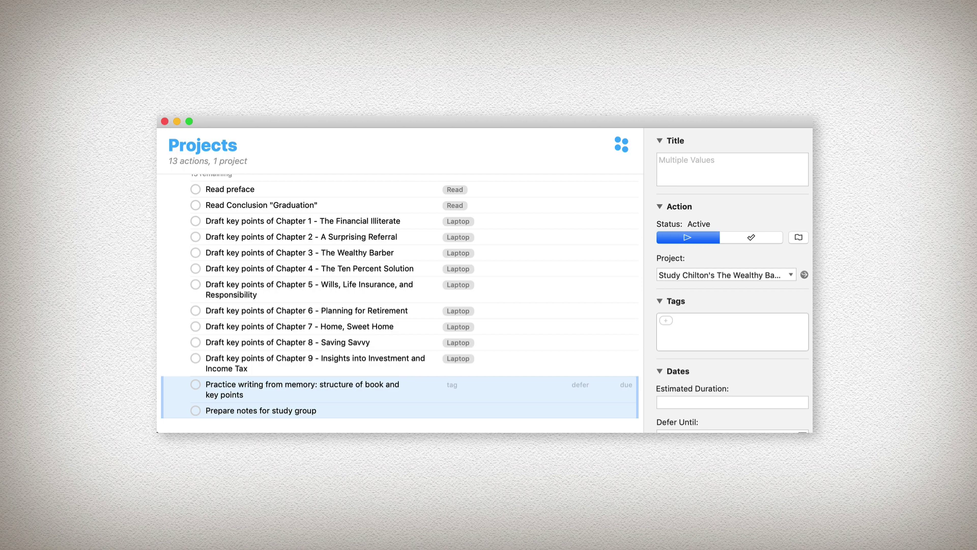
# Give 'Practice writing from memory' and 'Prepare notes for study group' the existing Home tag
pyautogui.click(667, 320)
pyautogui.write('Home')
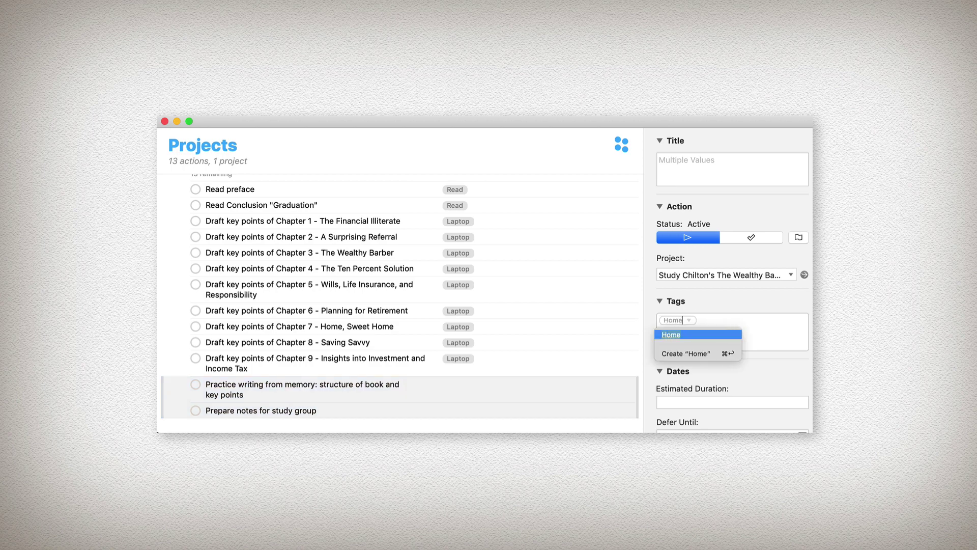
pyautogui.press('Return')
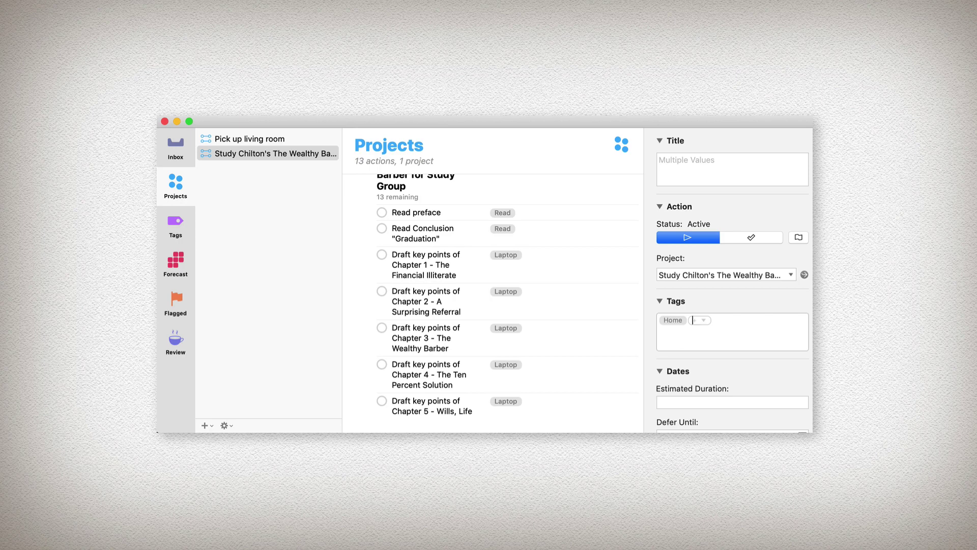
# Show the Tags perspective full-width, listing Home (6), Read (2) and Laptop (9) actions
pyautogui.press('super+3')
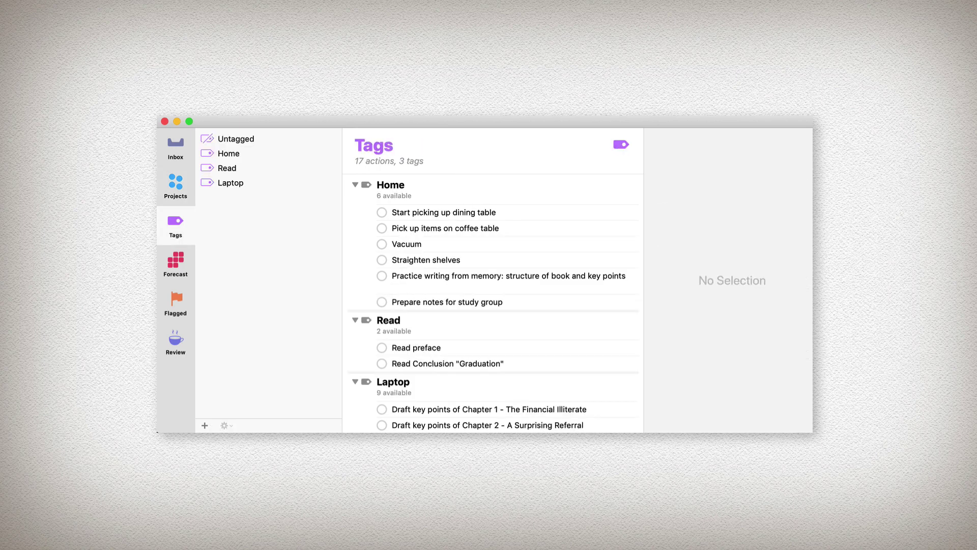
pyautogui.press('alt+super+s')
pyautogui.press('alt+super+i')
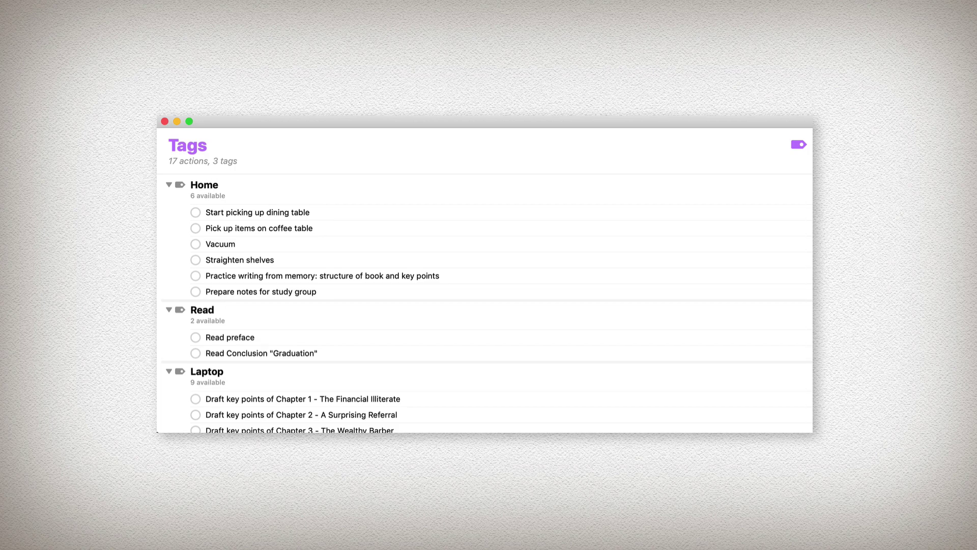
pyautogui.scroll(-5, 484, 301)
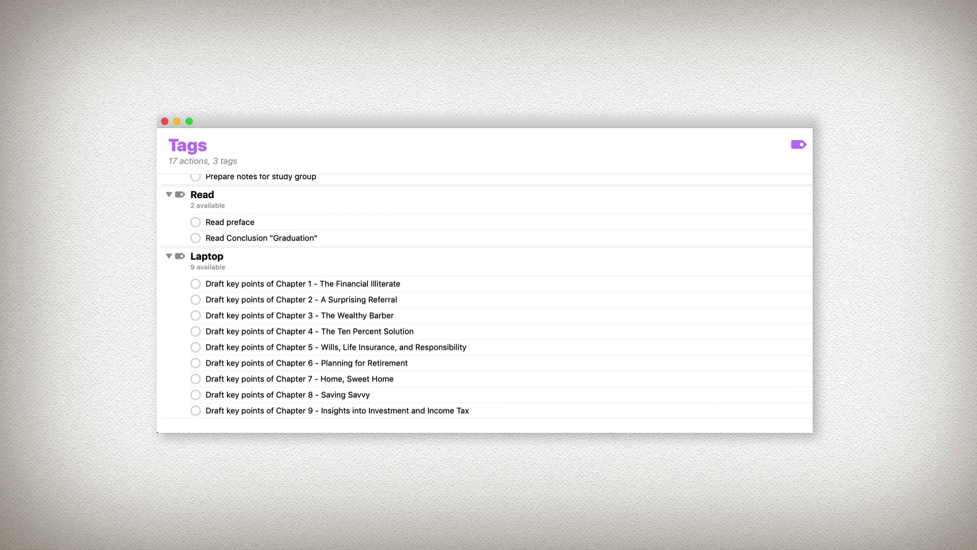
pyautogui.scroll(5, 484, 301)
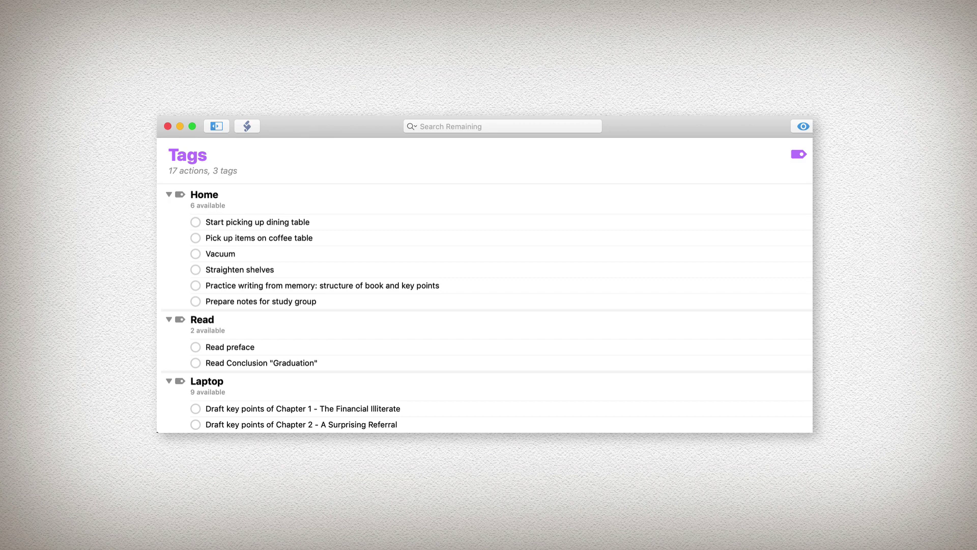
# Open the Projects perspective and select the Wealthy Barber study project header
pyautogui.press('super+2')
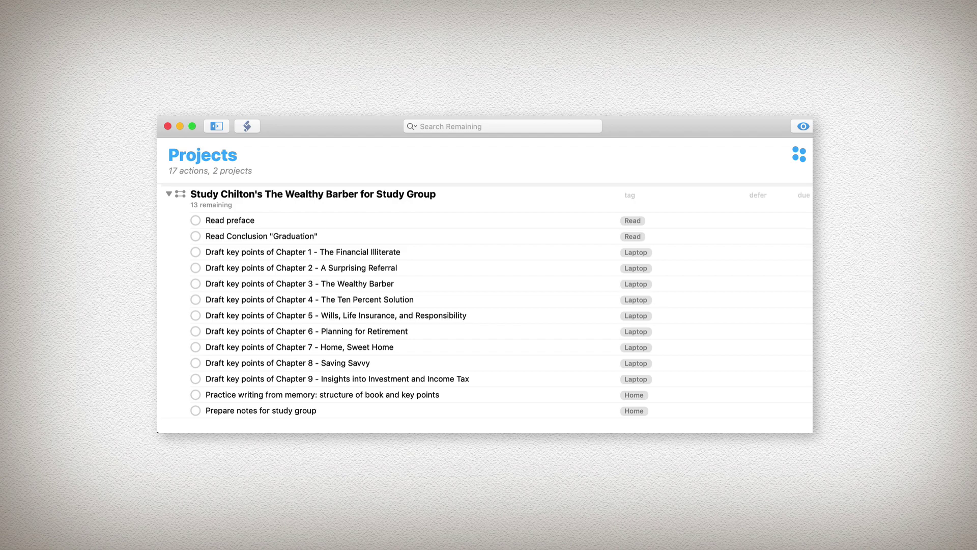
pyautogui.click(509, 199)
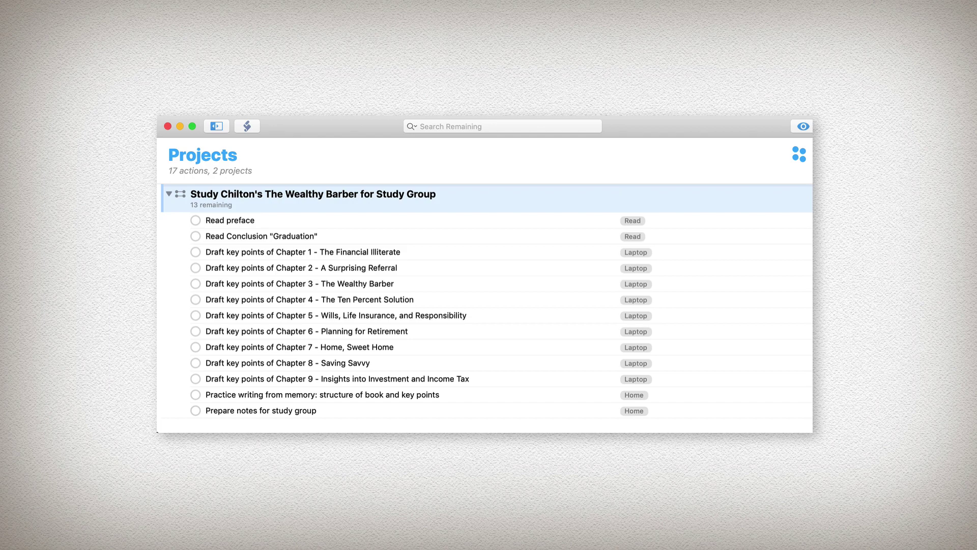
# Open the inspector to show the Wealthy Barber study project's settings
pyautogui.press('super+shift+i')
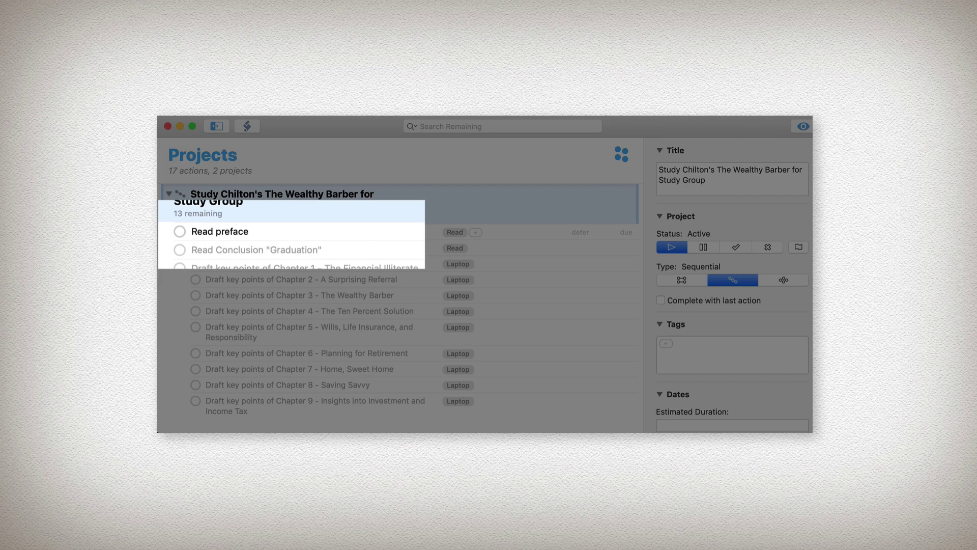
# Test-complete and restore Read preface, then show the Tags view with the inspector hidden
pyautogui.click(180, 231)
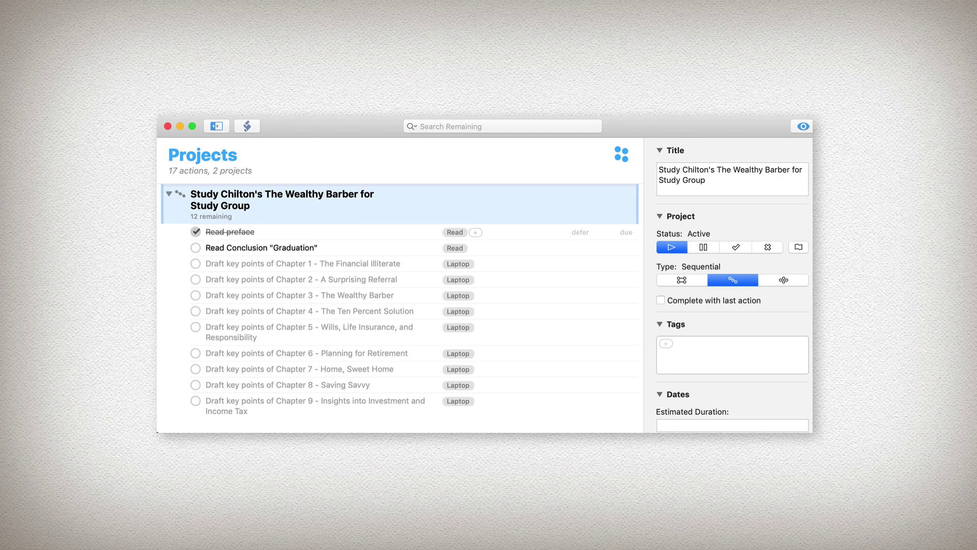
pyautogui.press('super+z')
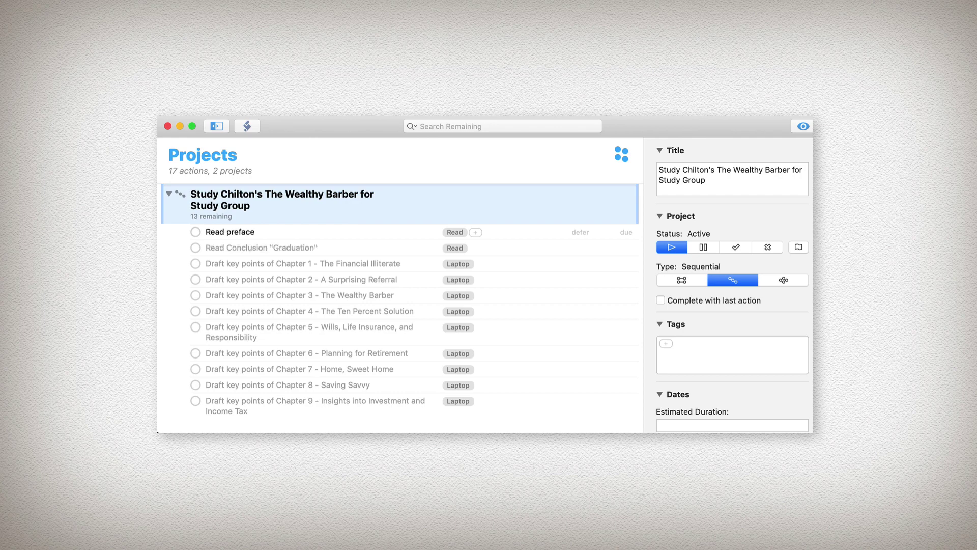
pyautogui.press('super+3')
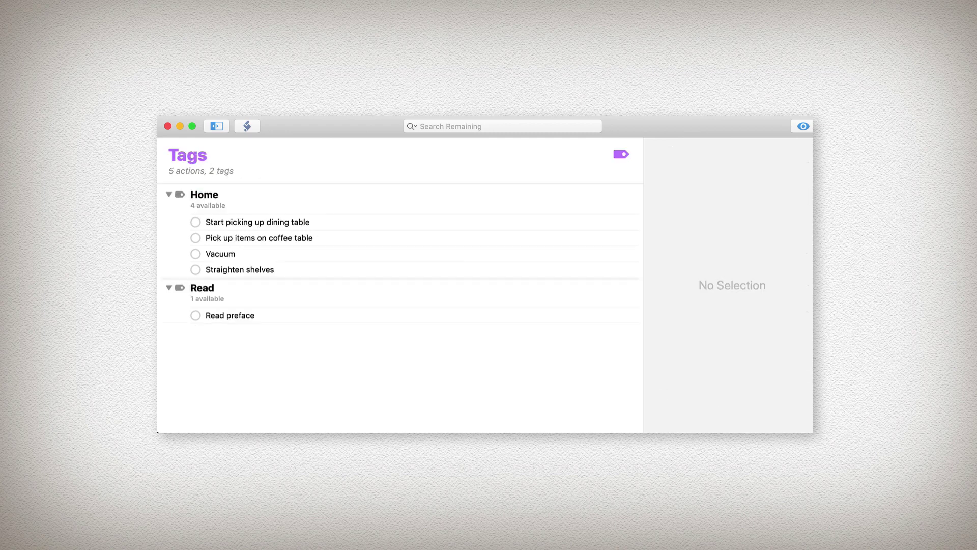
pyautogui.press('super+shift+i')
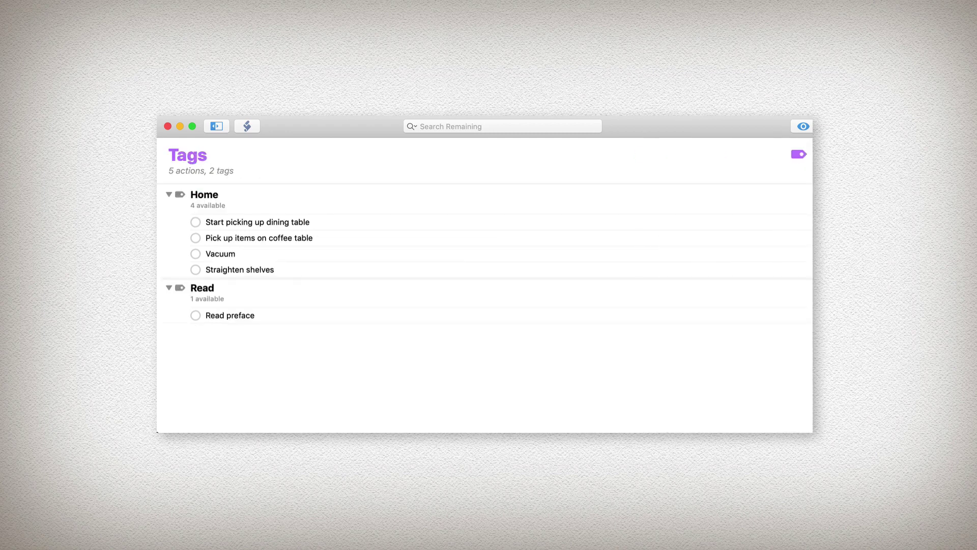